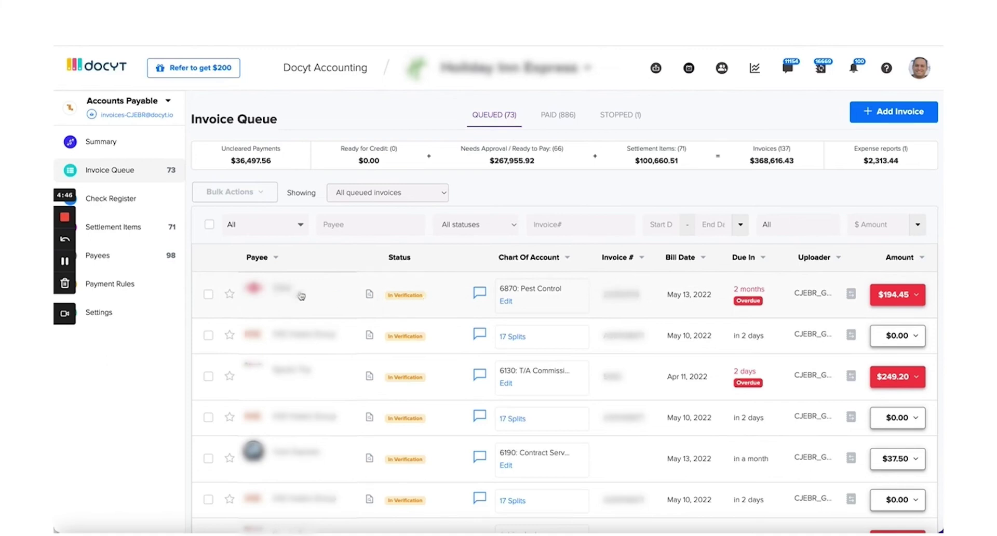
Download the original Orkin statement PDF from the first queued invoice, then close the invoice view
{"action": "left_click", "coordinate": [369, 294]}
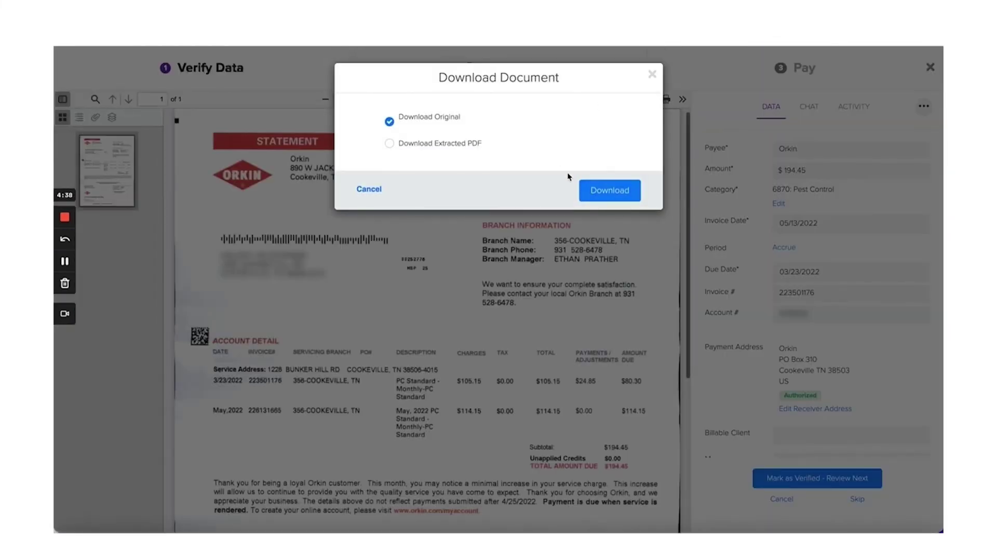
{"action": "left_click", "coordinate": [608, 204]}
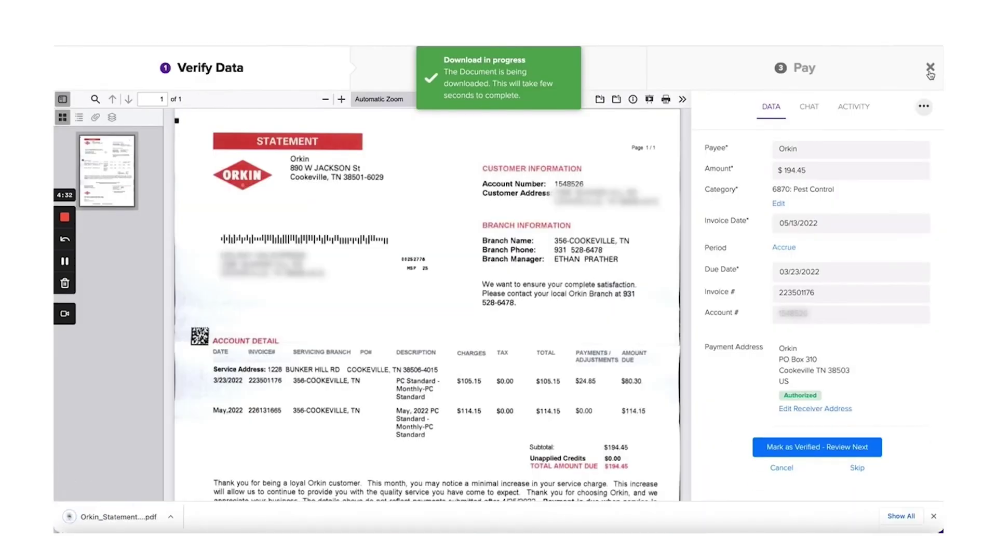
{"action": "left_click", "coordinate": [930, 72]}
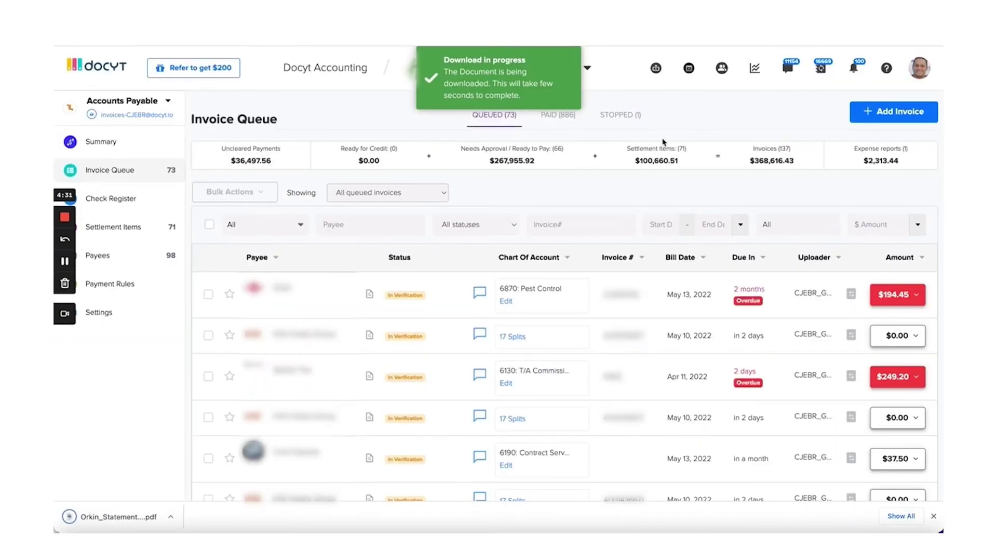
Add a new invoice by dropping the downloaded Orkin PDF into the upload zone
{"action": "left_click", "coordinate": [889, 107]}
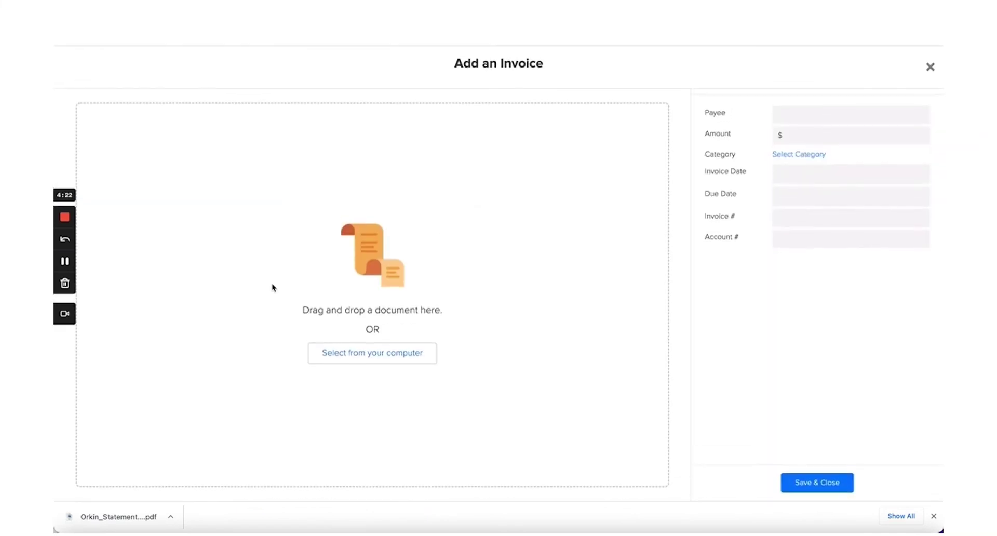
{"action": "left_click_drag", "start_coordinate": [104, 516], "coordinate": [330, 347]}
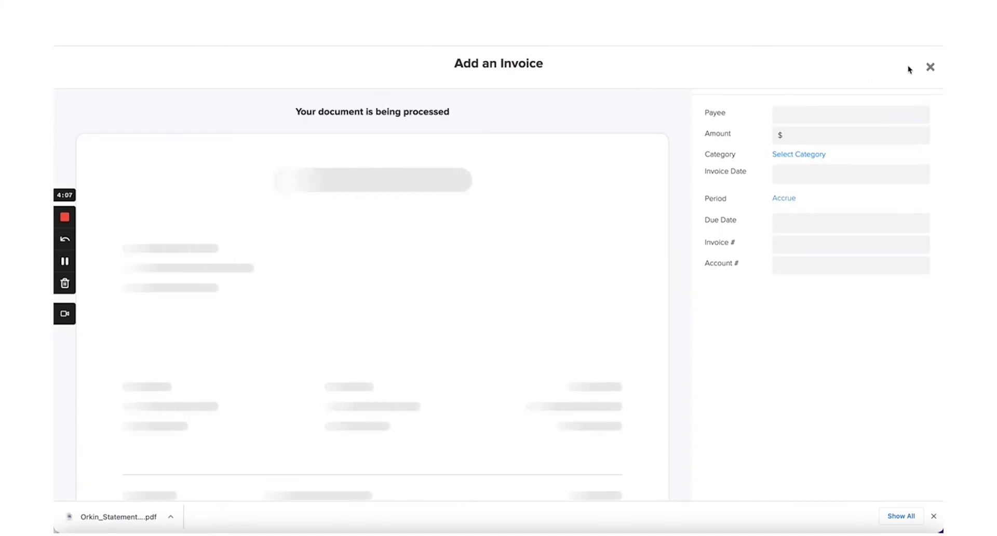
{"action": "left_click", "coordinate": [930, 67]}
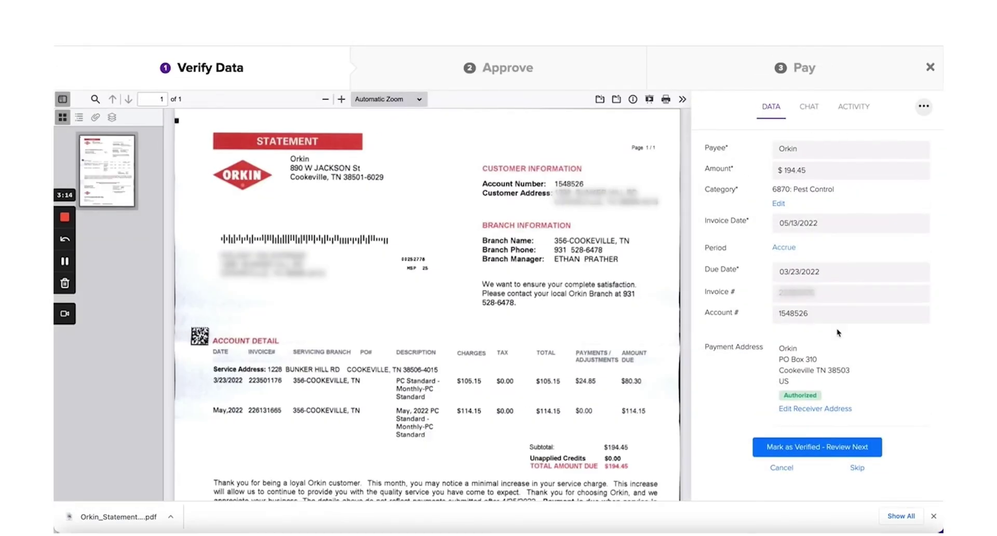
Split the Orkin invoice's category with Administrative & General class, then mark it verified
{"action": "left_click", "coordinate": [779, 203]}
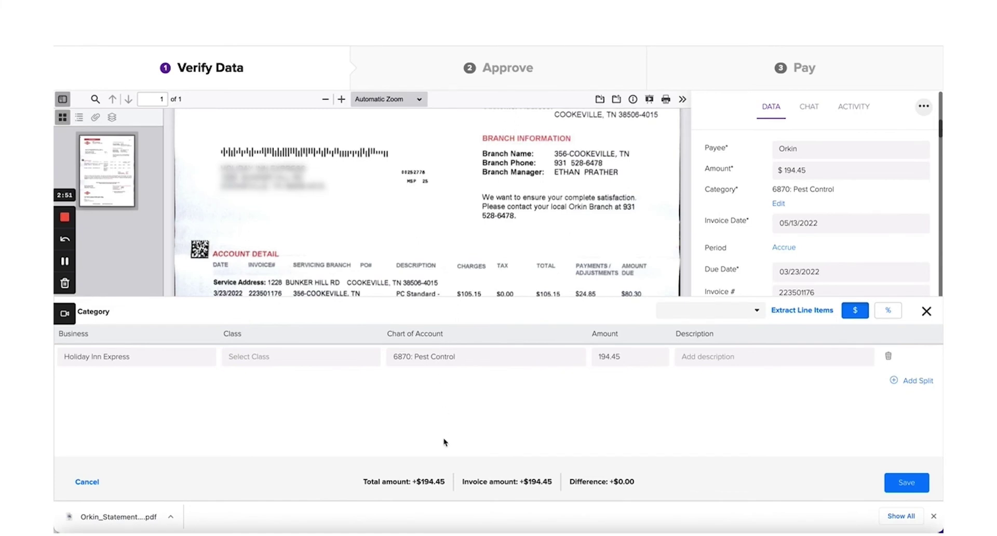
{"action": "left_click", "coordinate": [920, 385]}
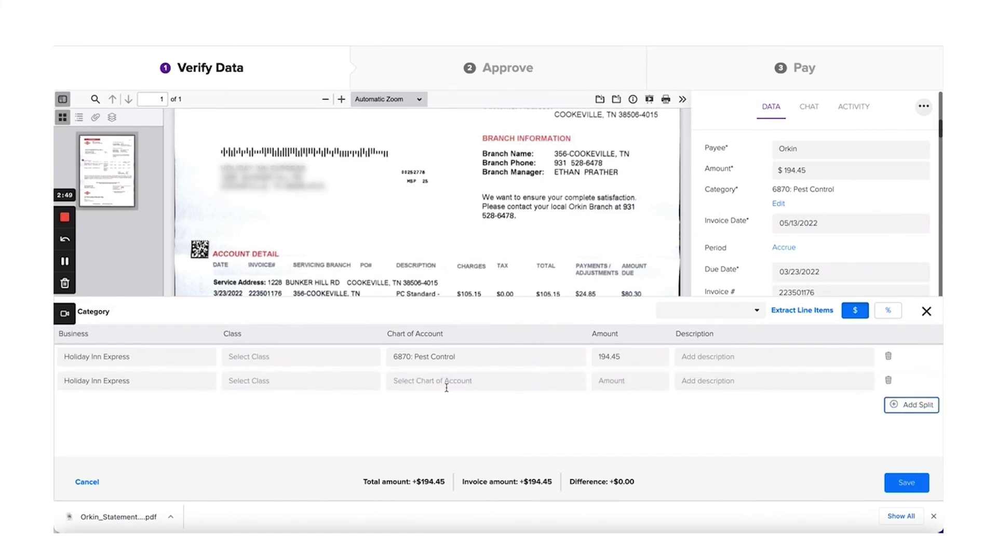
{"action": "left_click", "coordinate": [339, 356]}
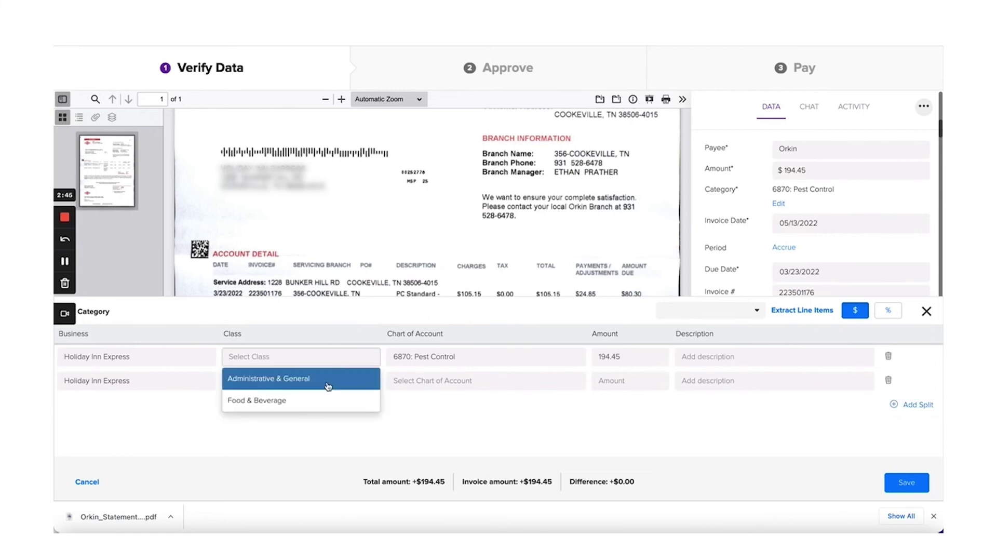
{"action": "left_click", "coordinate": [328, 379]}
{"action": "double_click", "coordinate": [117, 380]}
{"action": "left_click", "coordinate": [162, 381]}
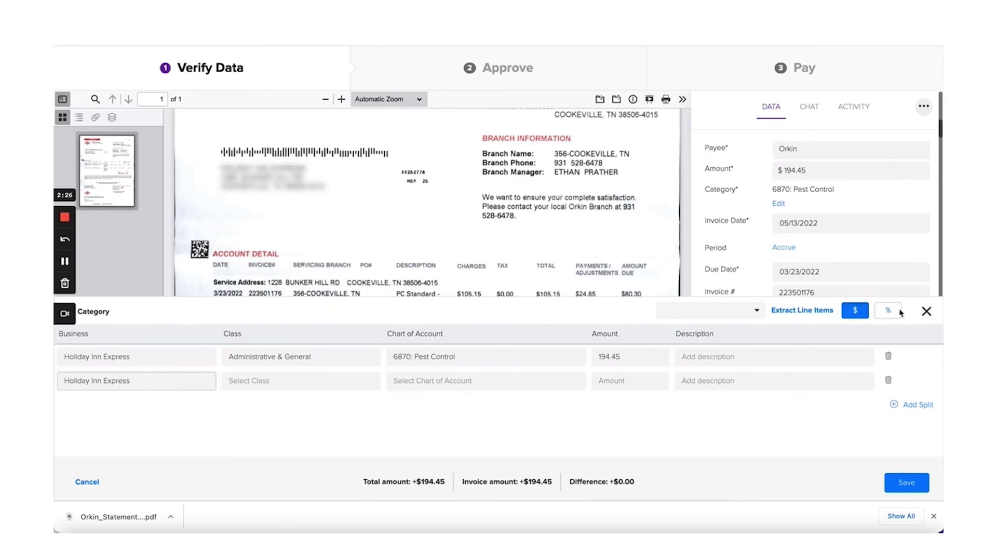
{"action": "left_click", "coordinate": [926, 312]}
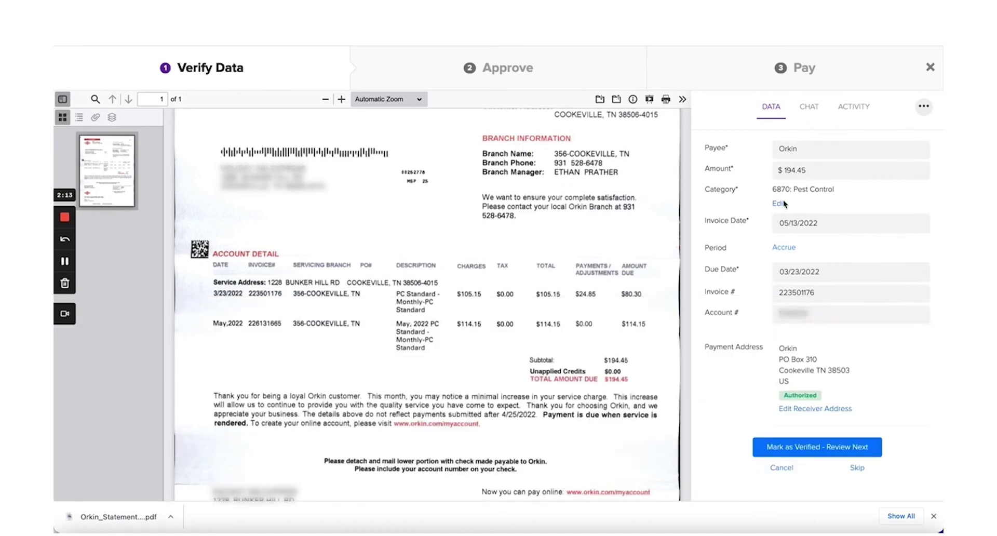
{"action": "left_click", "coordinate": [803, 447]}
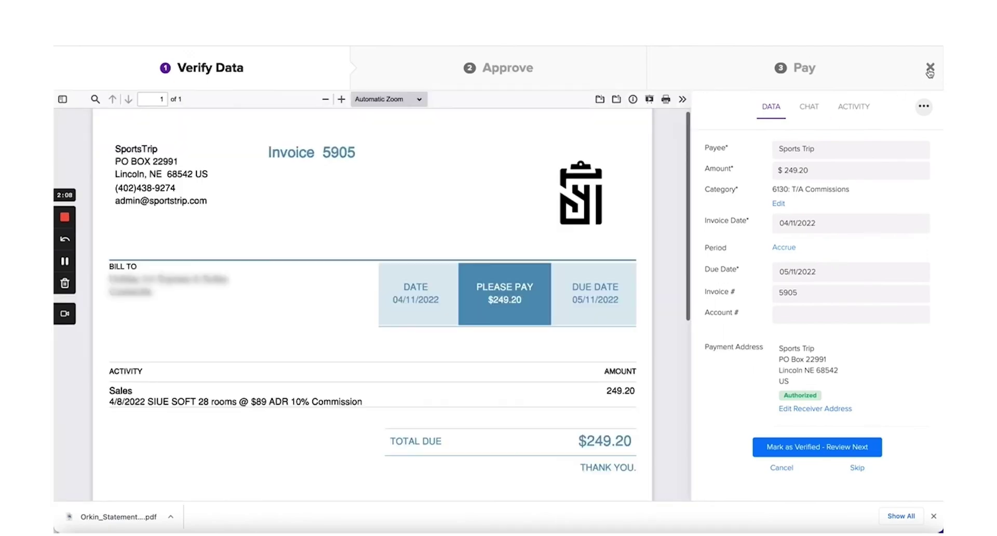
Close the verification view to see the $194.45 Pest Control invoice showing Ready to Pay
{"action": "left_click", "coordinate": [931, 67]}
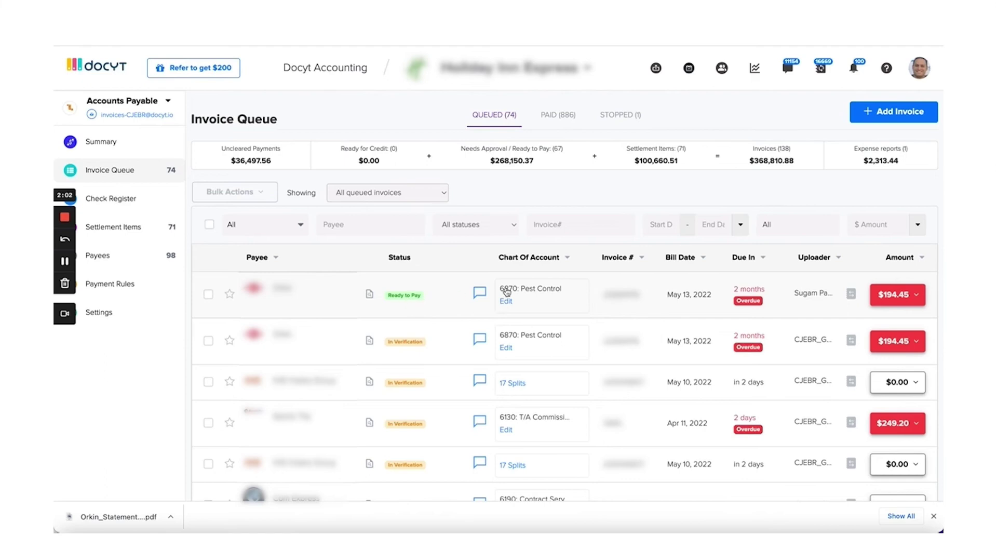
Open the payment options dropdown on the $194.45 invoice's amount
{"action": "left_click", "coordinate": [887, 302]}
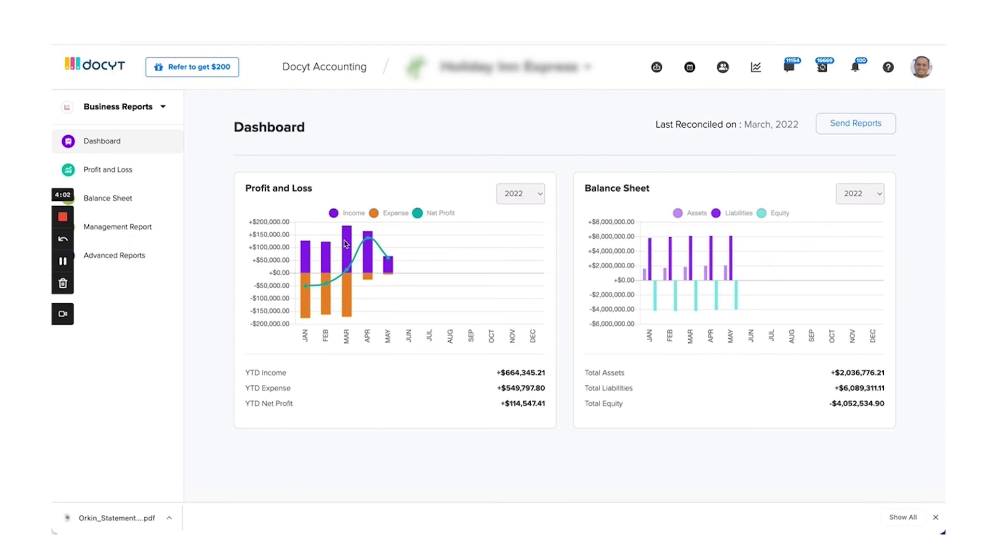
Open Advanced Reports from the Business Reports sidebar
{"action": "left_click", "coordinate": [137, 260]}
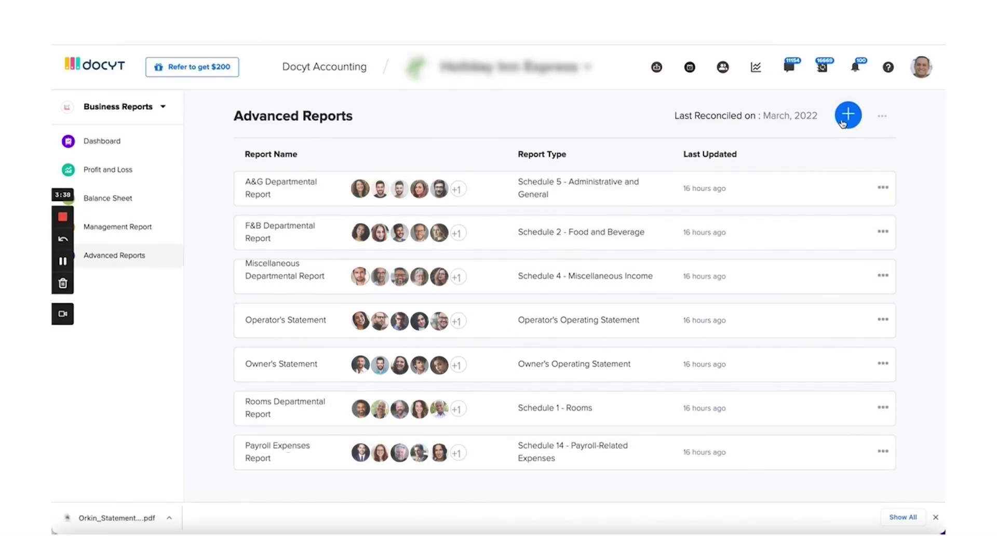
Open the May 2022 Operator's Statement, after cancelling a new-report draft and the Owner's Statement menu
{"action": "left_click", "coordinate": [844, 122]}
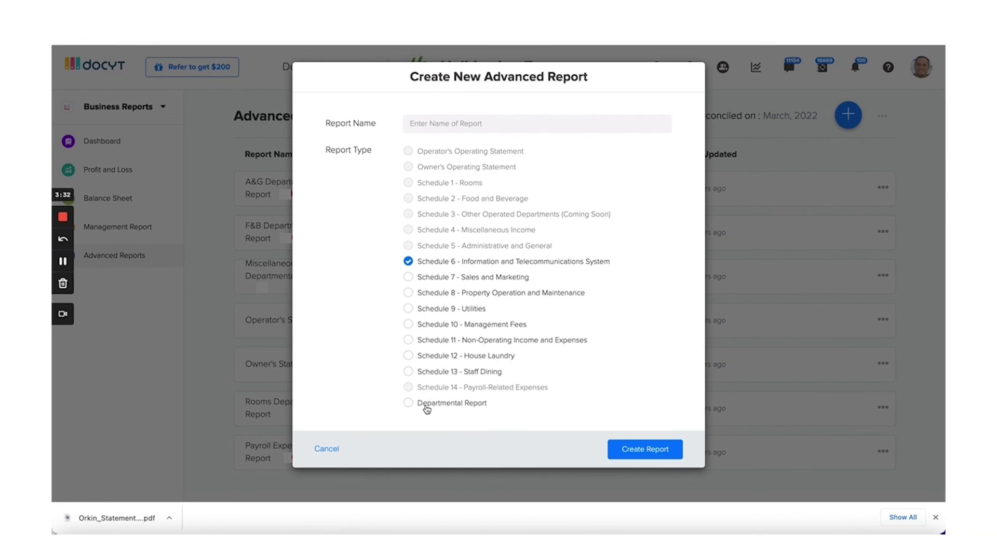
{"action": "left_click", "coordinate": [326, 451]}
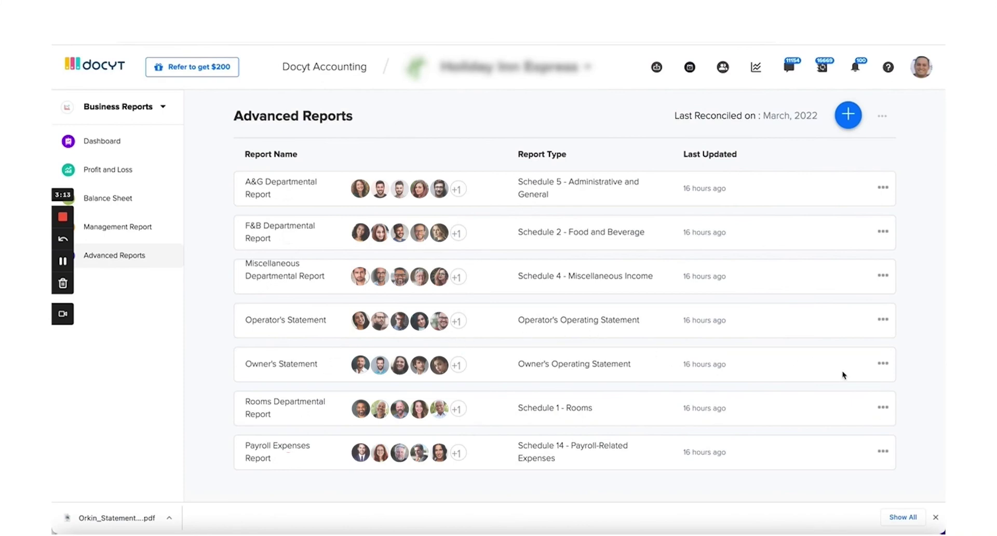
{"action": "left_click", "coordinate": [885, 366]}
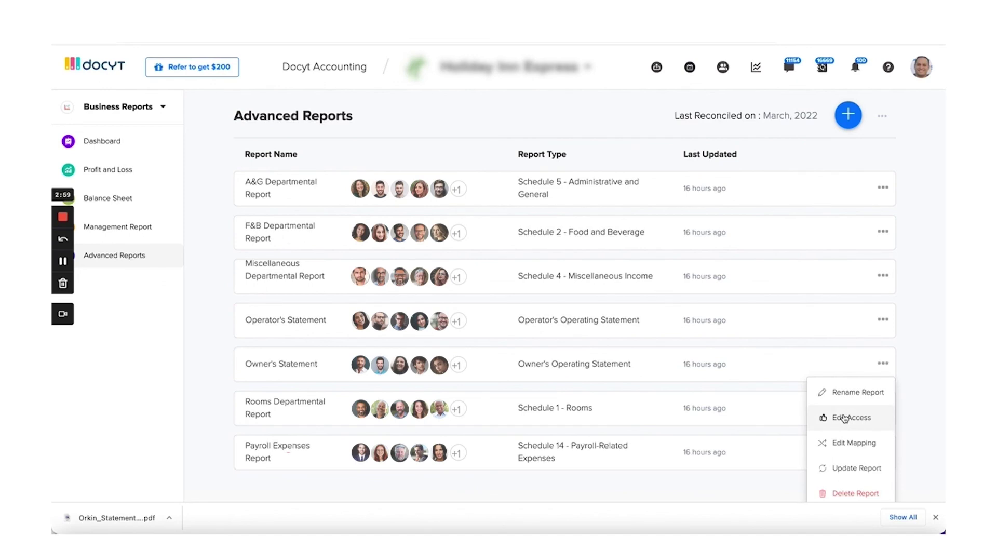
{"action": "left_click", "coordinate": [837, 349]}
{"action": "left_click", "coordinate": [883, 319]}
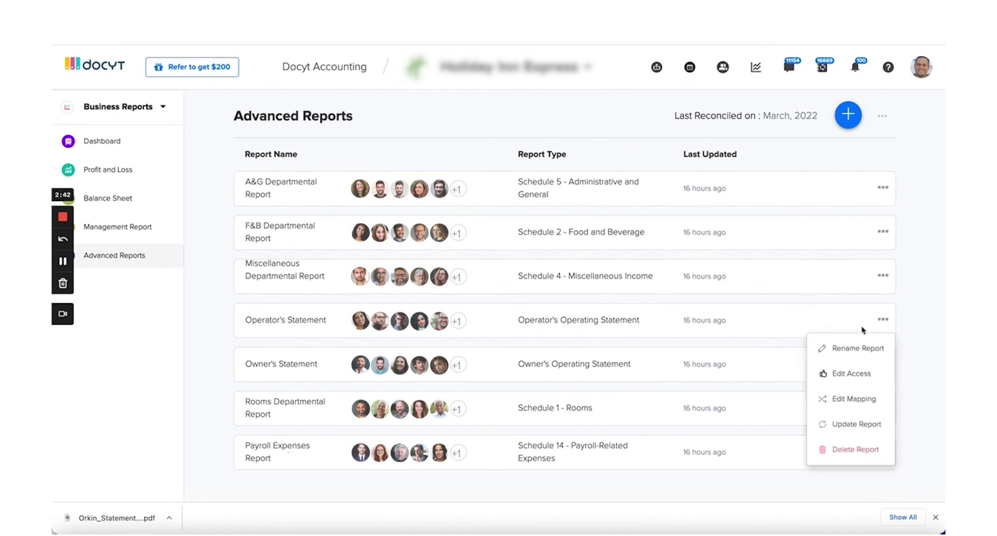
{"action": "left_click", "coordinate": [286, 307]}
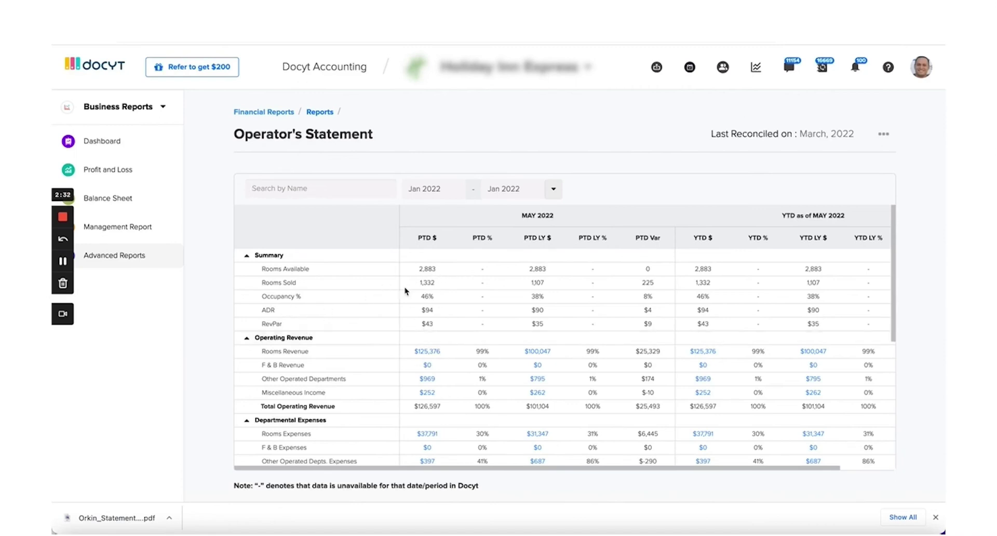
Scroll the Operator's Statement, drill into Rooms Expenses, then return to the Advanced Reports list
{"action": "scroll", "coordinate": [406, 326], "scroll_direction": "down", "scroll_amount": 2}
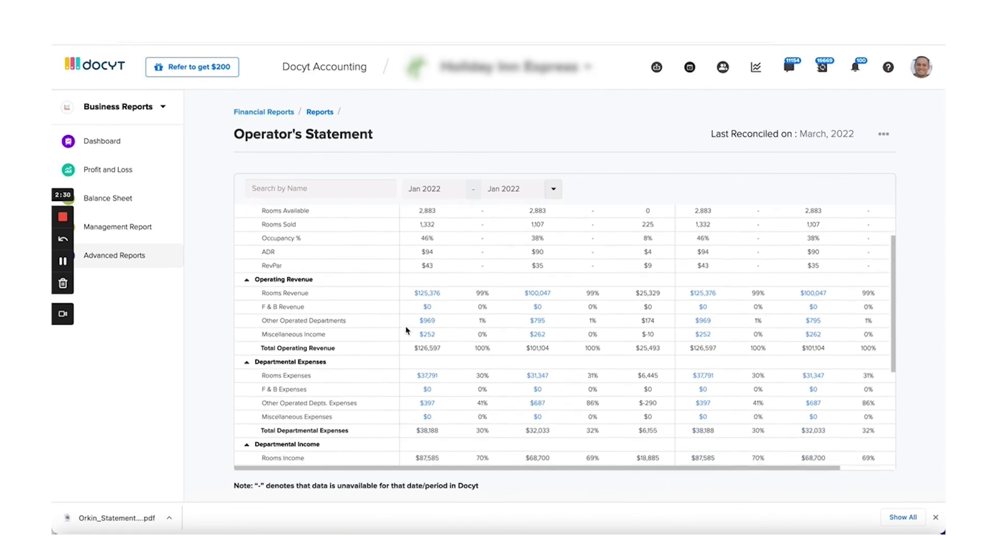
{"action": "scroll", "coordinate": [407, 327], "scroll_direction": "down", "scroll_amount": 2}
{"action": "scroll", "coordinate": [406, 327], "scroll_direction": "down", "scroll_amount": 1}
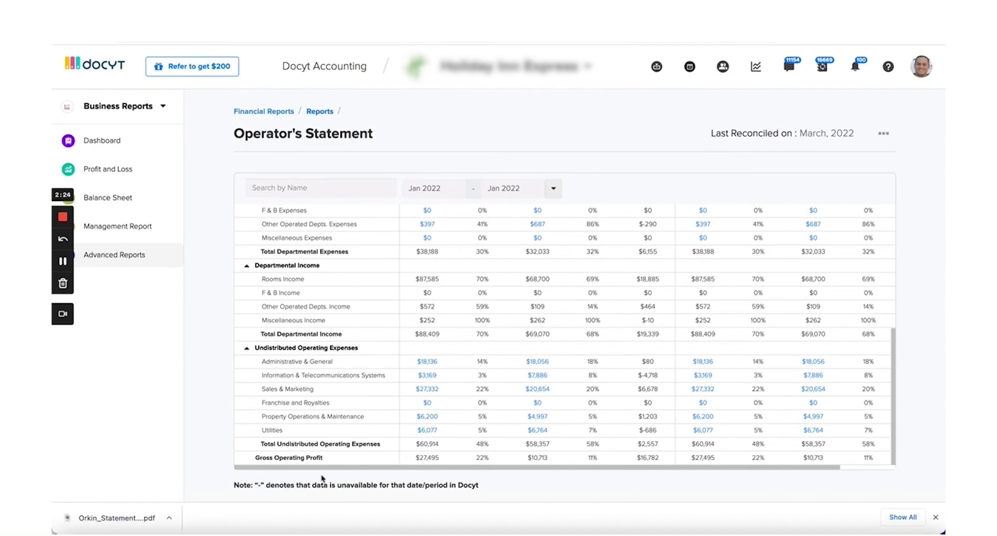
{"action": "scroll", "coordinate": [428, 372], "scroll_direction": "up", "scroll_amount": 4}
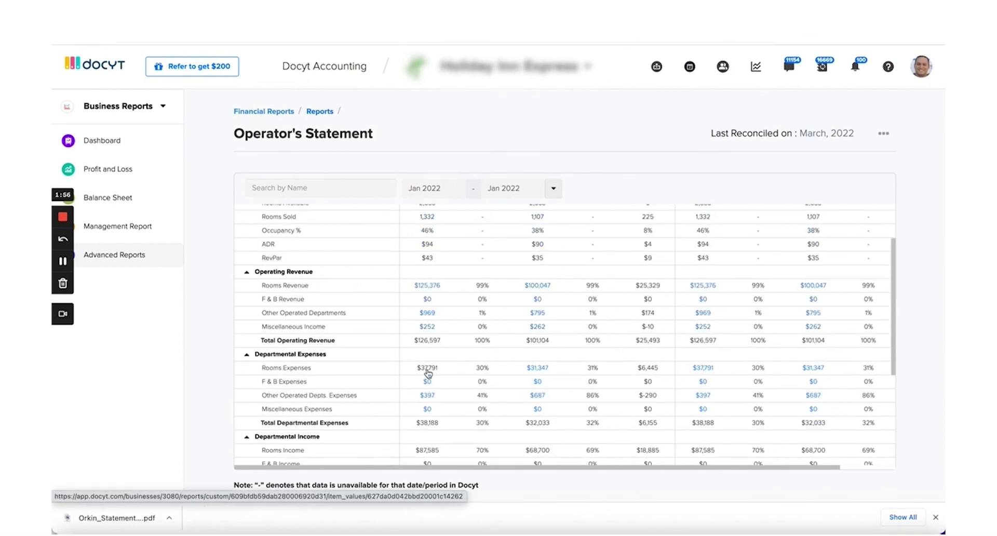
{"action": "left_click", "coordinate": [428, 370]}
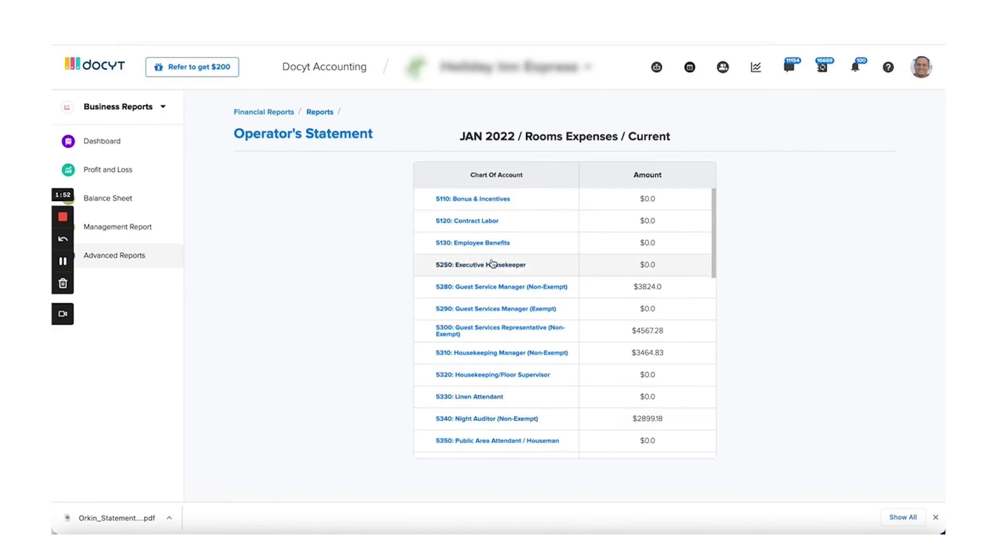
{"action": "scroll", "coordinate": [491, 248], "scroll_direction": "down", "scroll_amount": 1}
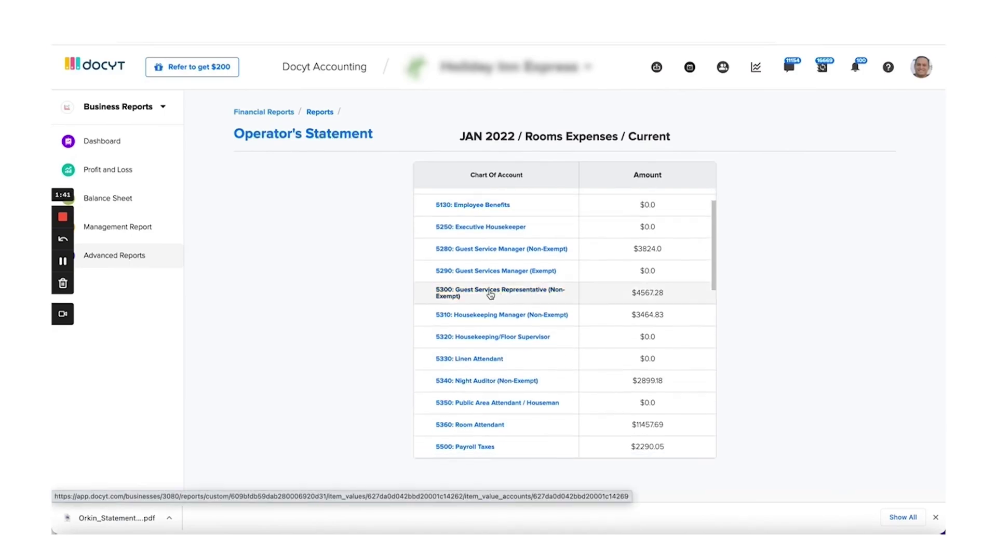
{"action": "left_click", "coordinate": [325, 135]}
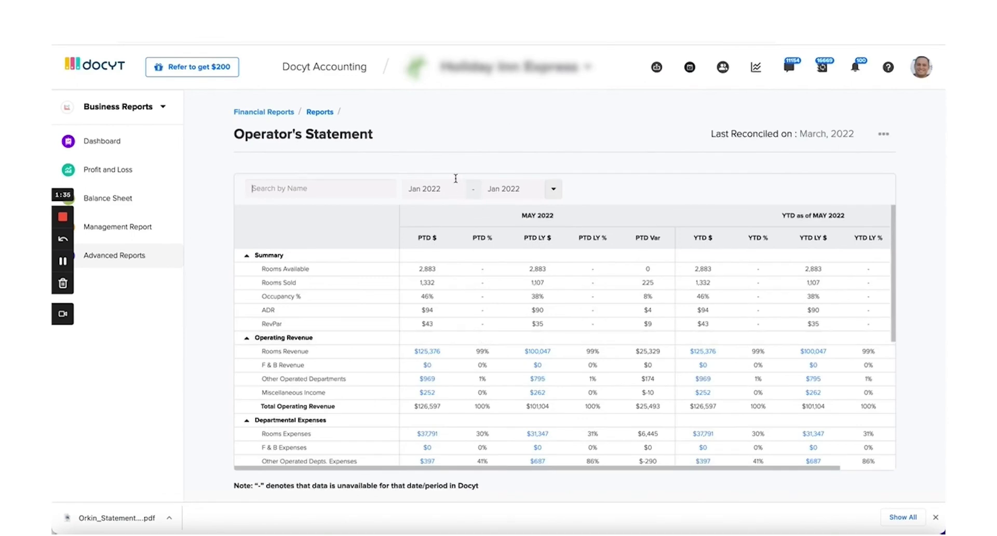
{"action": "left_click", "coordinate": [320, 112]}
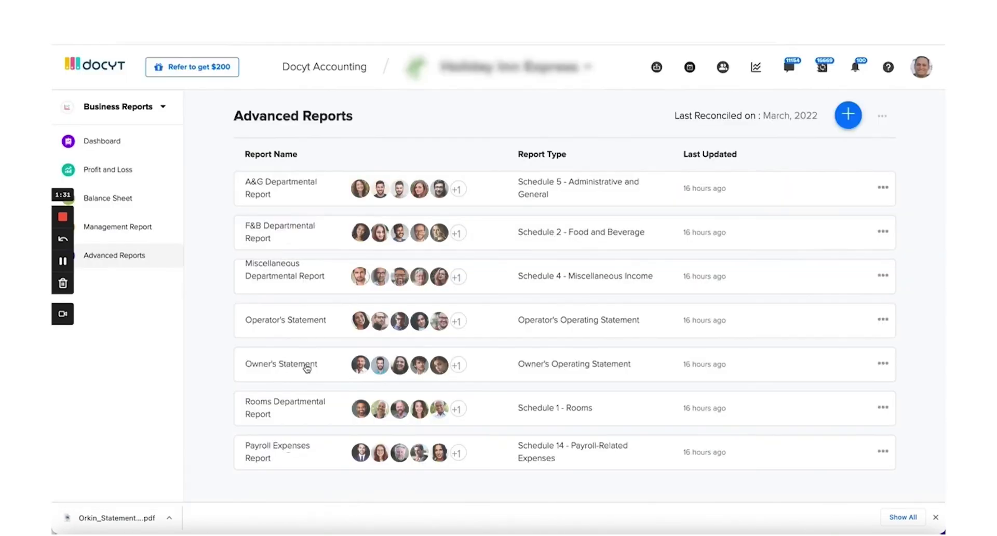
Open the Owner's Statement report, scroll through it, and export it as Excel
{"action": "left_click", "coordinate": [304, 368]}
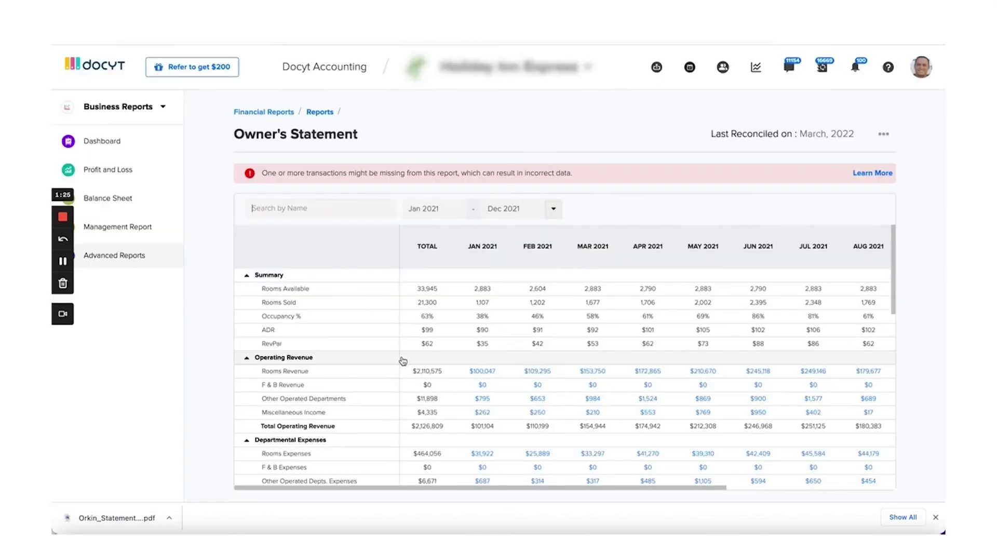
{"action": "scroll", "coordinate": [404, 361], "scroll_direction": "down", "scroll_amount": 2}
{"action": "scroll", "coordinate": [403, 361], "scroll_direction": "down", "scroll_amount": 1}
{"action": "scroll", "coordinate": [403, 361], "scroll_direction": "down", "scroll_amount": 2}
{"action": "scroll", "coordinate": [403, 361], "scroll_direction": "down", "scroll_amount": 1}
{"action": "scroll", "coordinate": [403, 362], "scroll_direction": "down", "scroll_amount": 3}
{"action": "scroll", "coordinate": [403, 362], "scroll_direction": "down", "scroll_amount": 1}
{"action": "scroll", "coordinate": [338, 433], "scroll_direction": "up", "scroll_amount": 2}
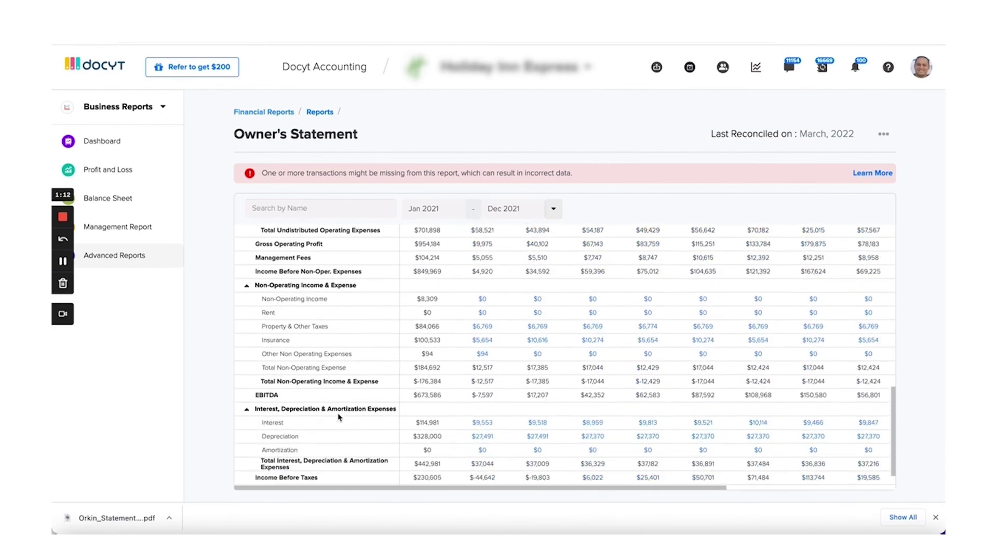
{"action": "scroll", "coordinate": [337, 413], "scroll_direction": "down", "scroll_amount": 1}
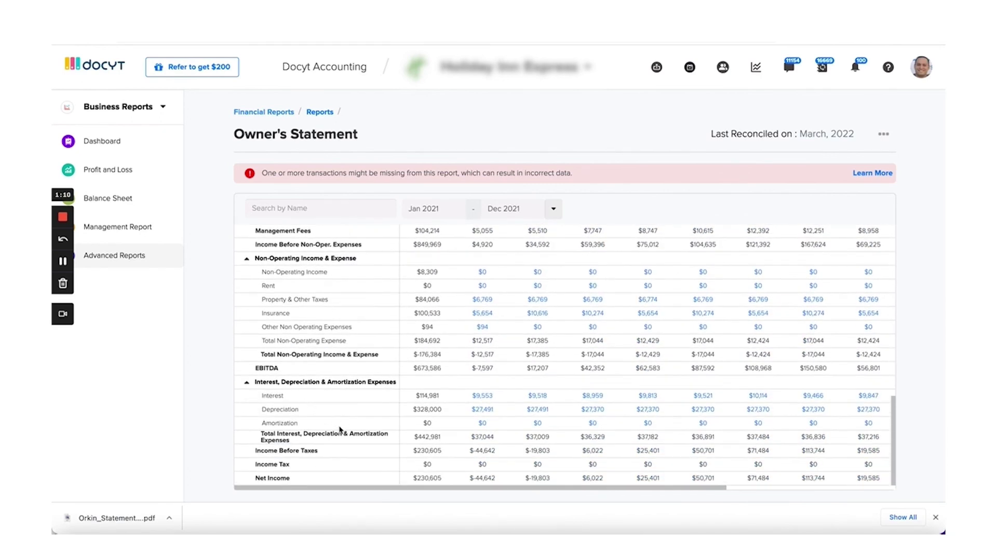
{"action": "scroll", "coordinate": [379, 441], "scroll_direction": "down", "scroll_amount": 1}
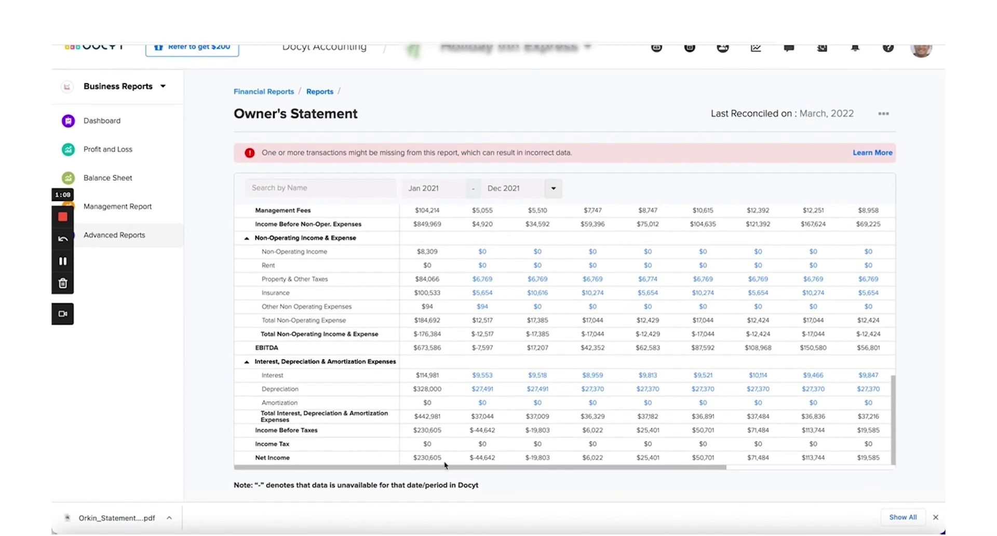
{"action": "left_click", "coordinate": [886, 115]}
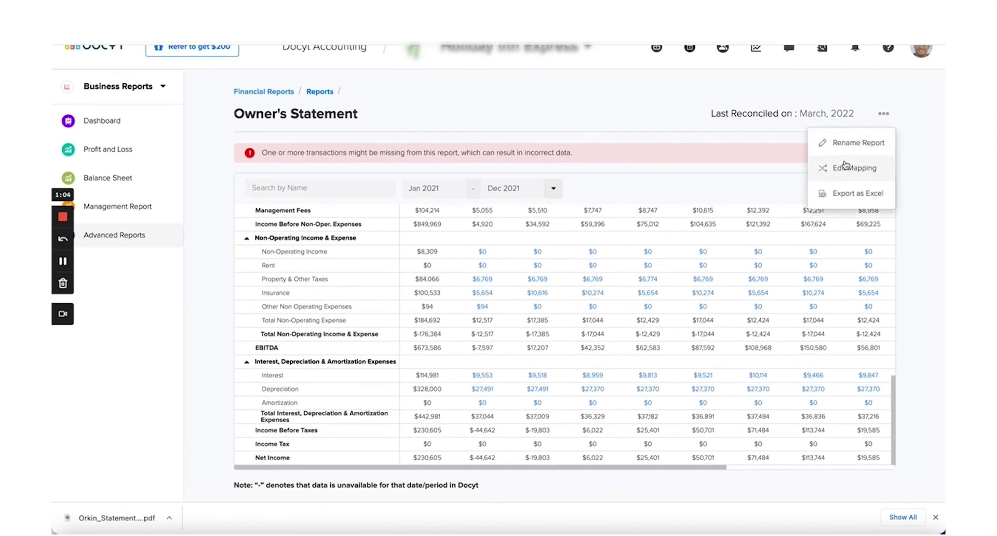
{"action": "left_click", "coordinate": [844, 194]}
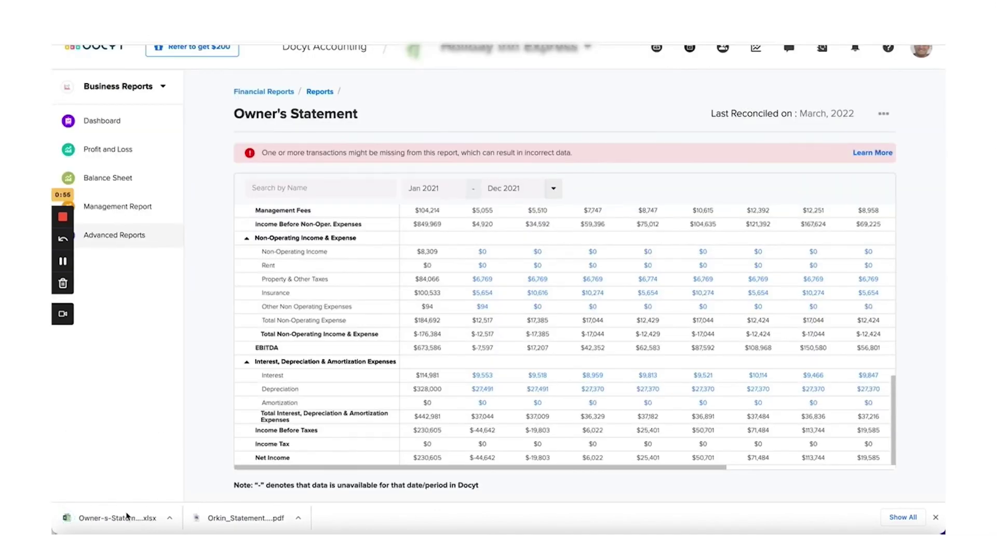
Open the downloaded Owner's Statement workbook and view its Jan-21 sheet
{"action": "left_click", "coordinate": [126, 516]}
{"action": "scroll", "coordinate": [239, 220], "scroll_direction": "down", "scroll_amount": 3}
{"action": "scroll", "coordinate": [239, 220], "scroll_direction": "down", "scroll_amount": 5}
{"action": "scroll", "coordinate": [617, 259], "scroll_direction": "up", "scroll_amount": 10}
{"action": "scroll", "coordinate": [617, 259], "scroll_direction": "right", "scroll_amount": 5}
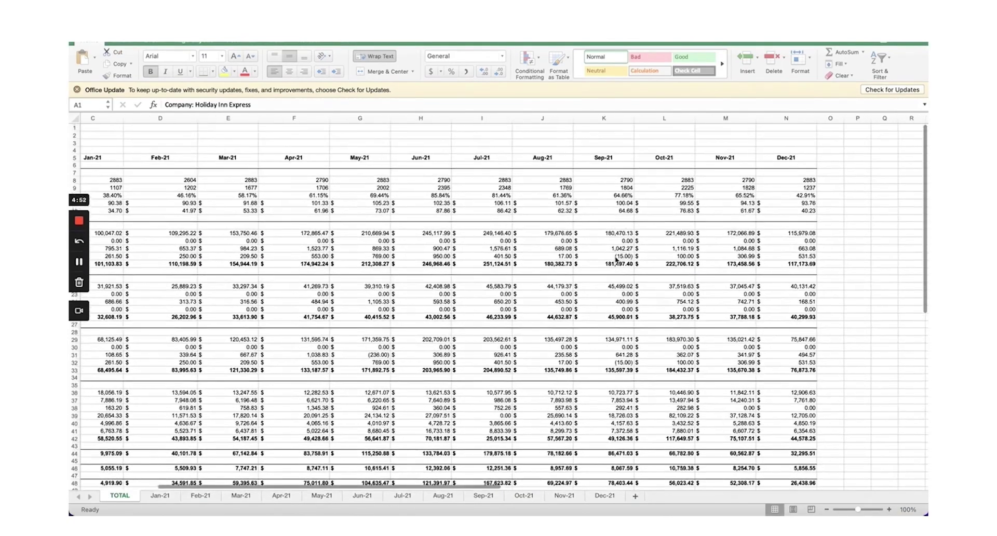
{"action": "left_click", "coordinate": [160, 495]}
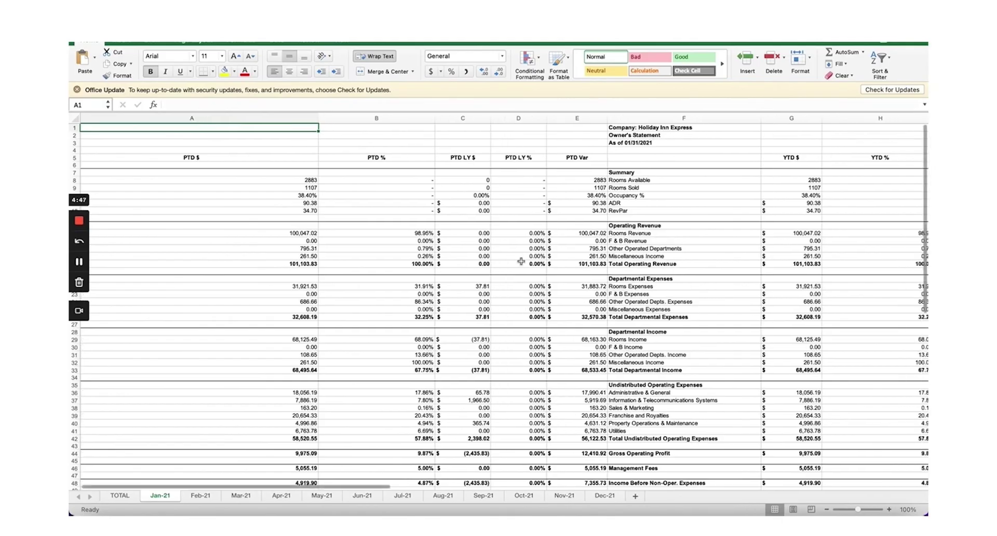
{"action": "scroll", "coordinate": [521, 261], "scroll_direction": "right", "scroll_amount": 3}
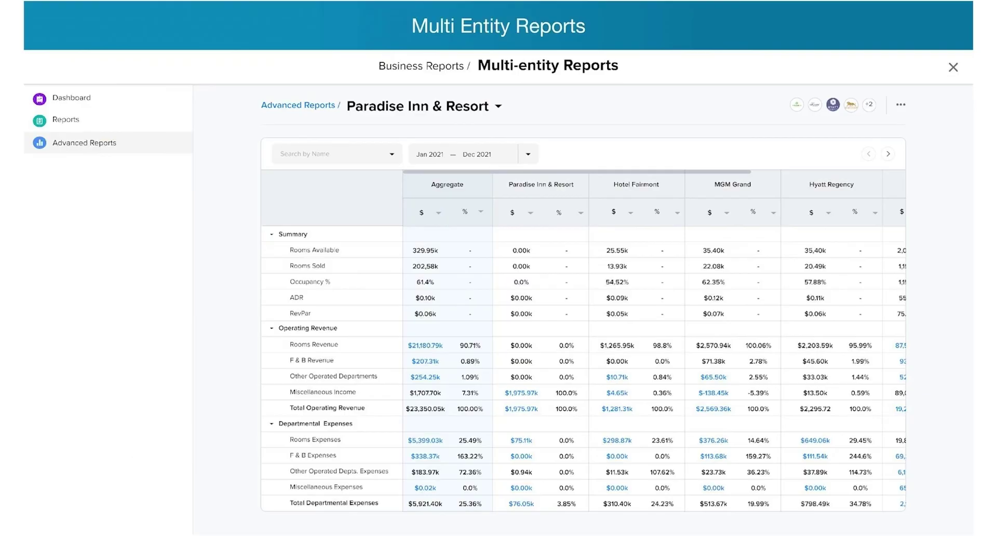